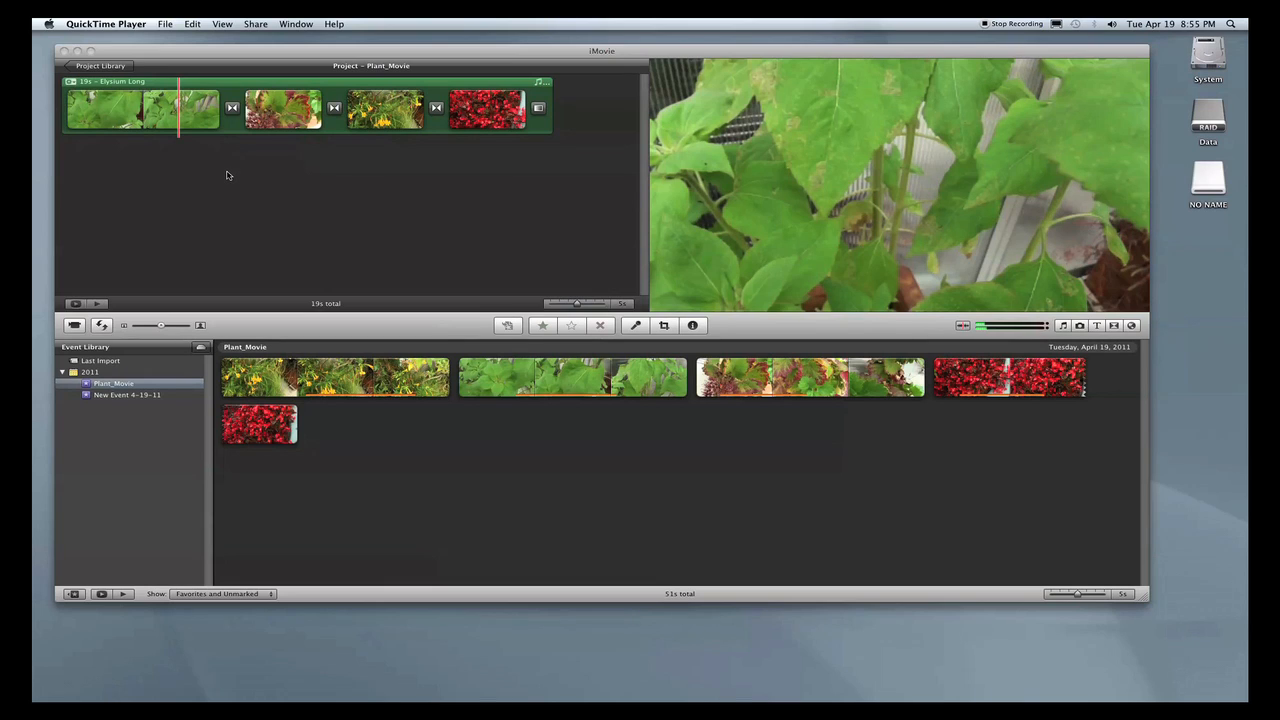
Bring the Plant_Movie project forward in iMovie and show the Share options
left_click(200, 122)
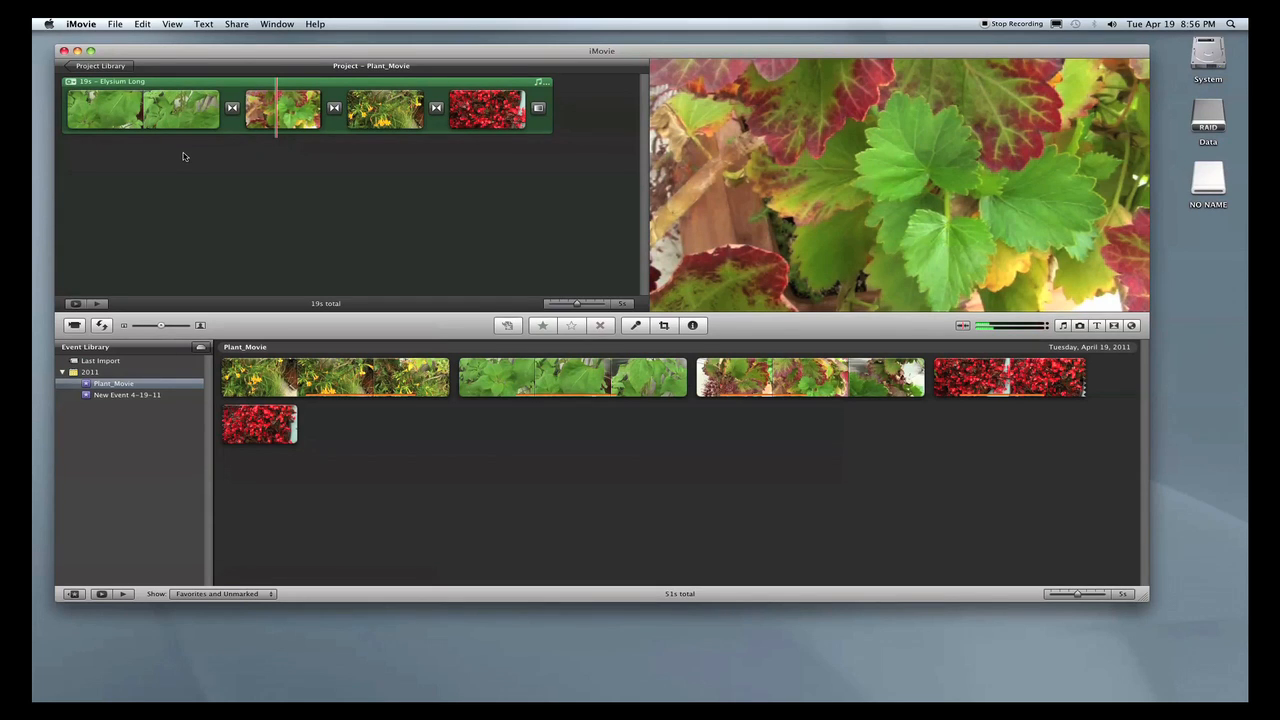
left_click(237, 24)
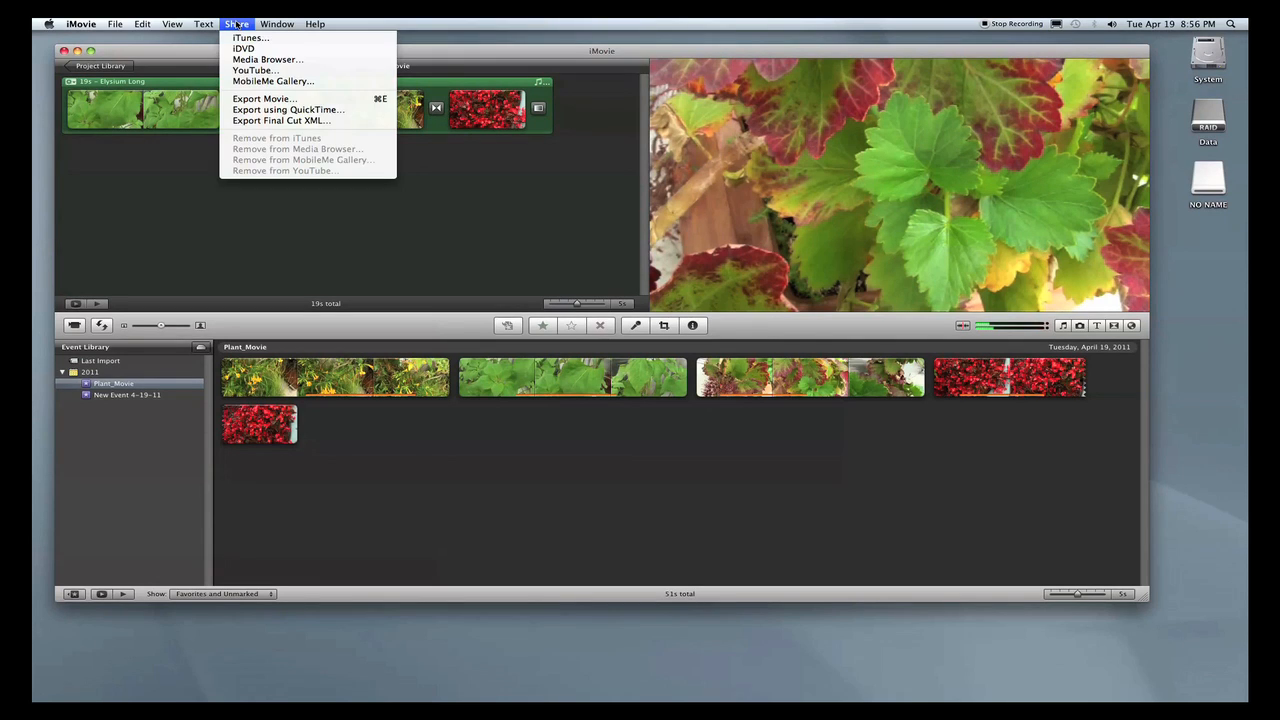
Choose Export using QuickTime, targeting Plant_Movie.mov as a QuickTime movie on the Desktop
left_click(255, 110)
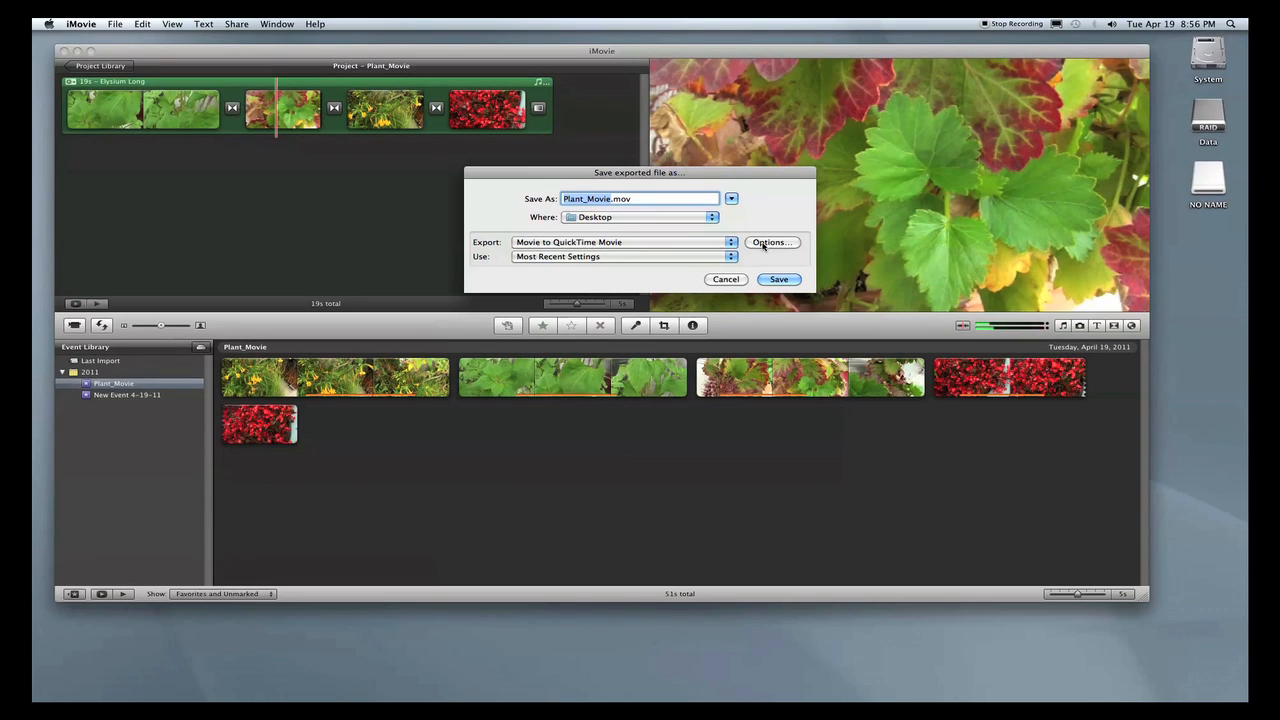
Review the export's Movie Settings, keeping video and sound enabled, heading into video compression
left_click(770, 242)
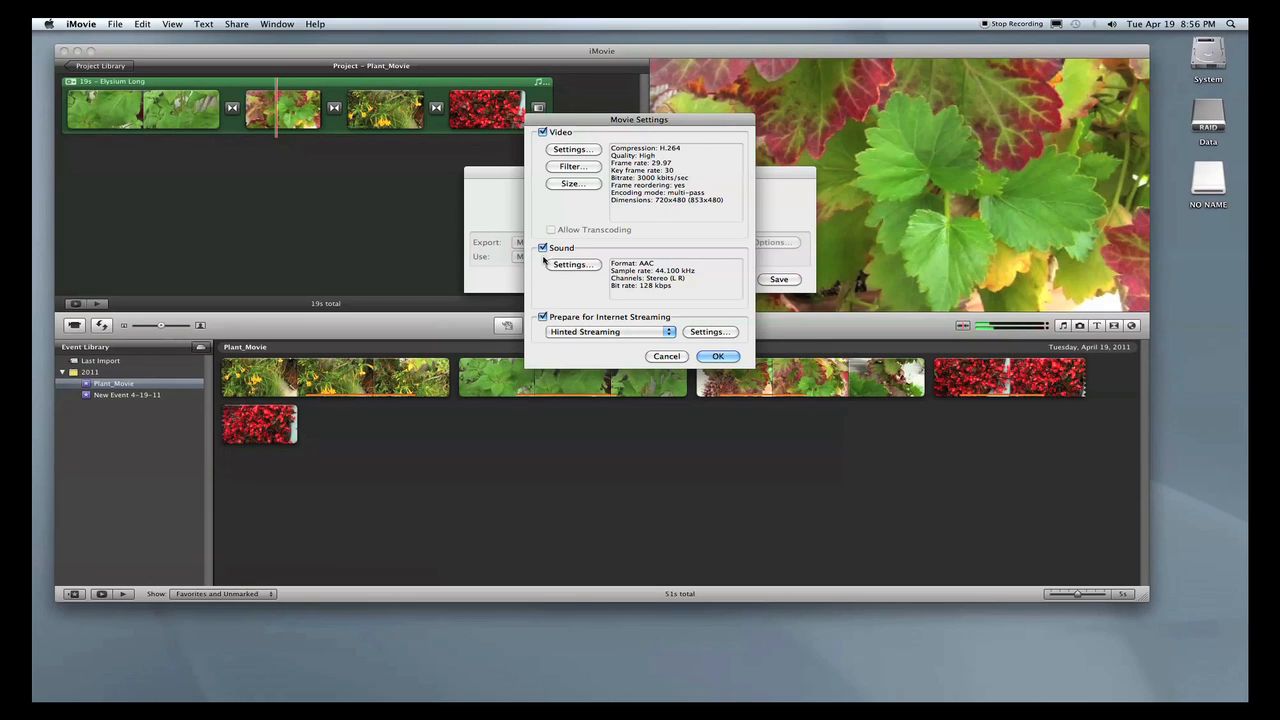
left_click(543, 248)
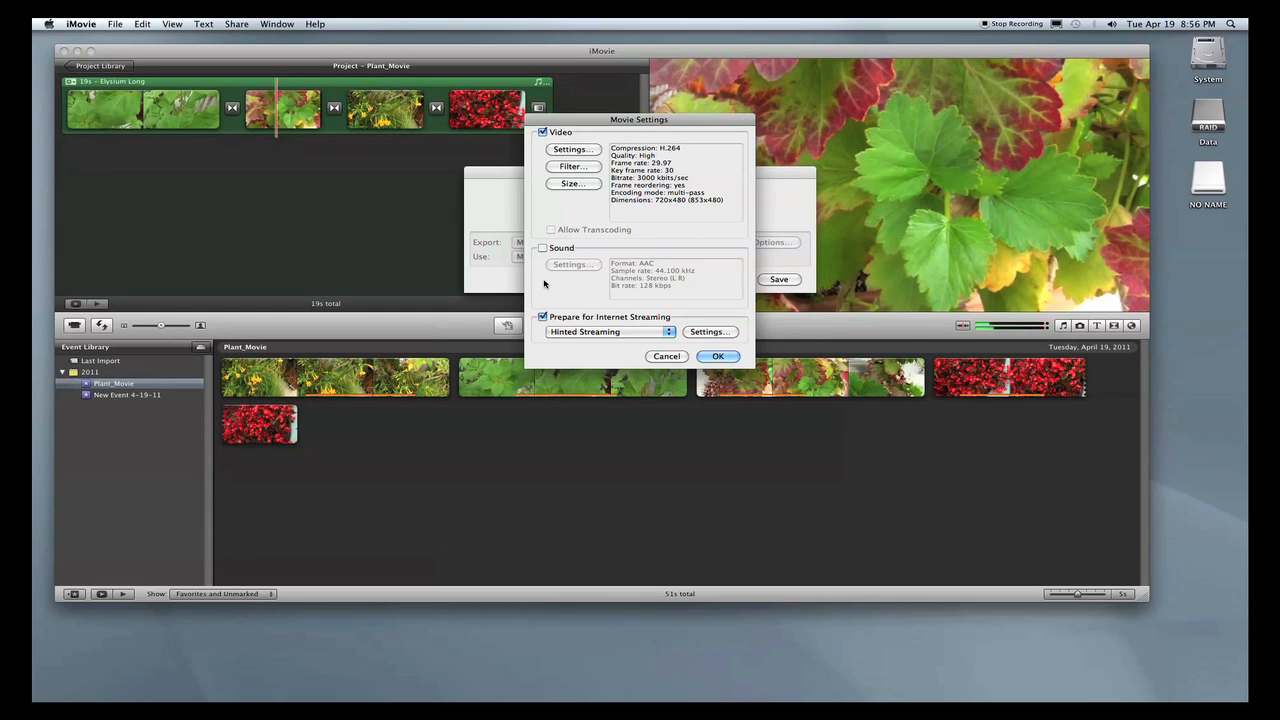
left_click(541, 248)
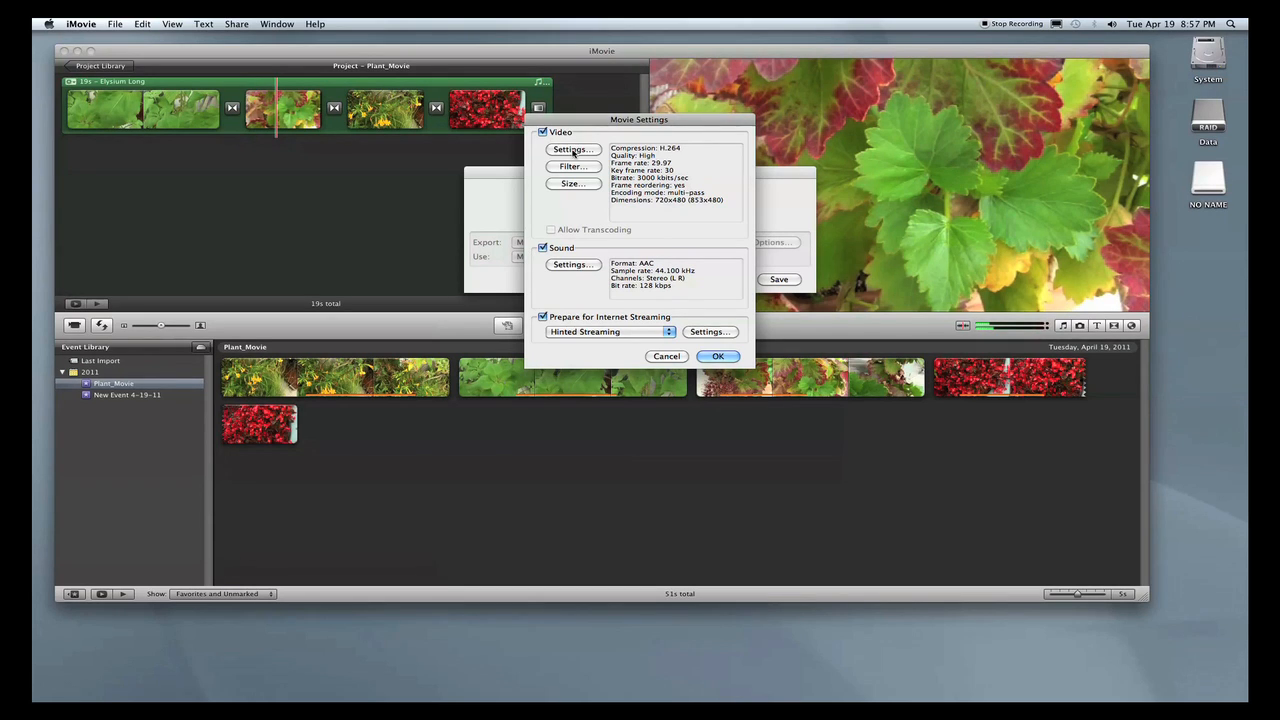
left_click(573, 150)
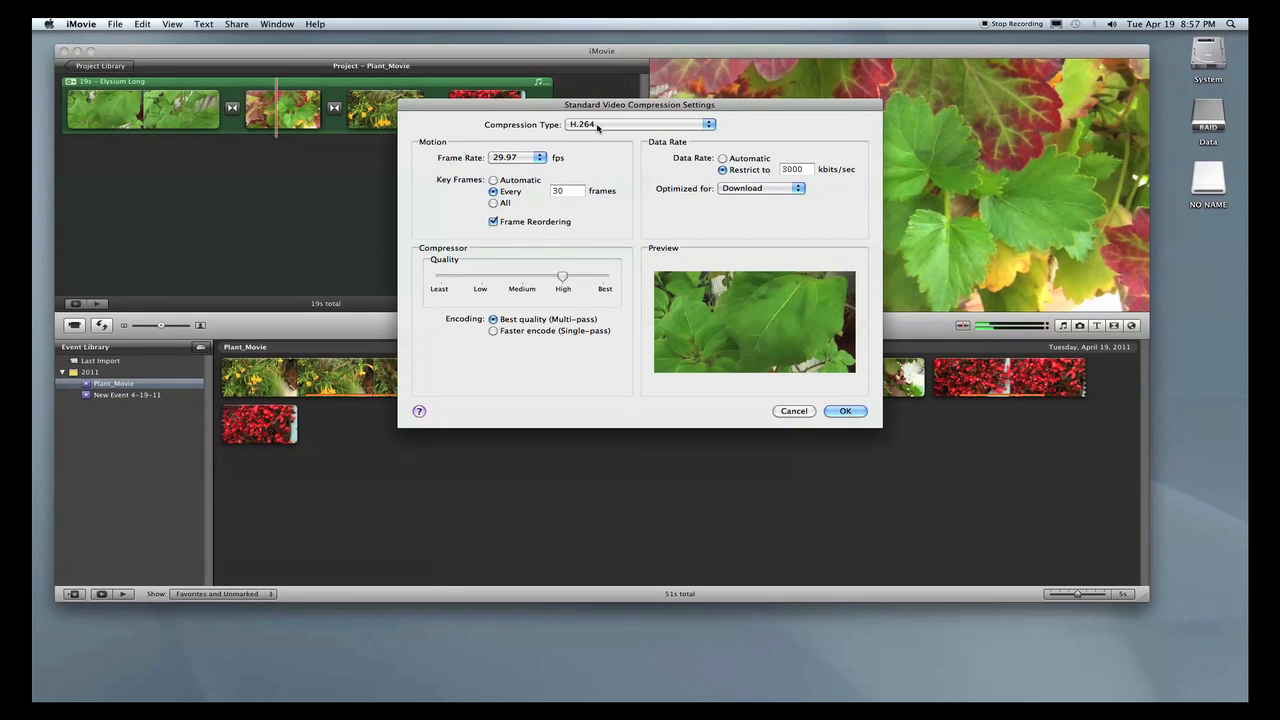
Keep H.264 compression at 29.97 fps, key frame every 30 frames, data rate restricted to 3000 kbits/sec
left_click(597, 125)
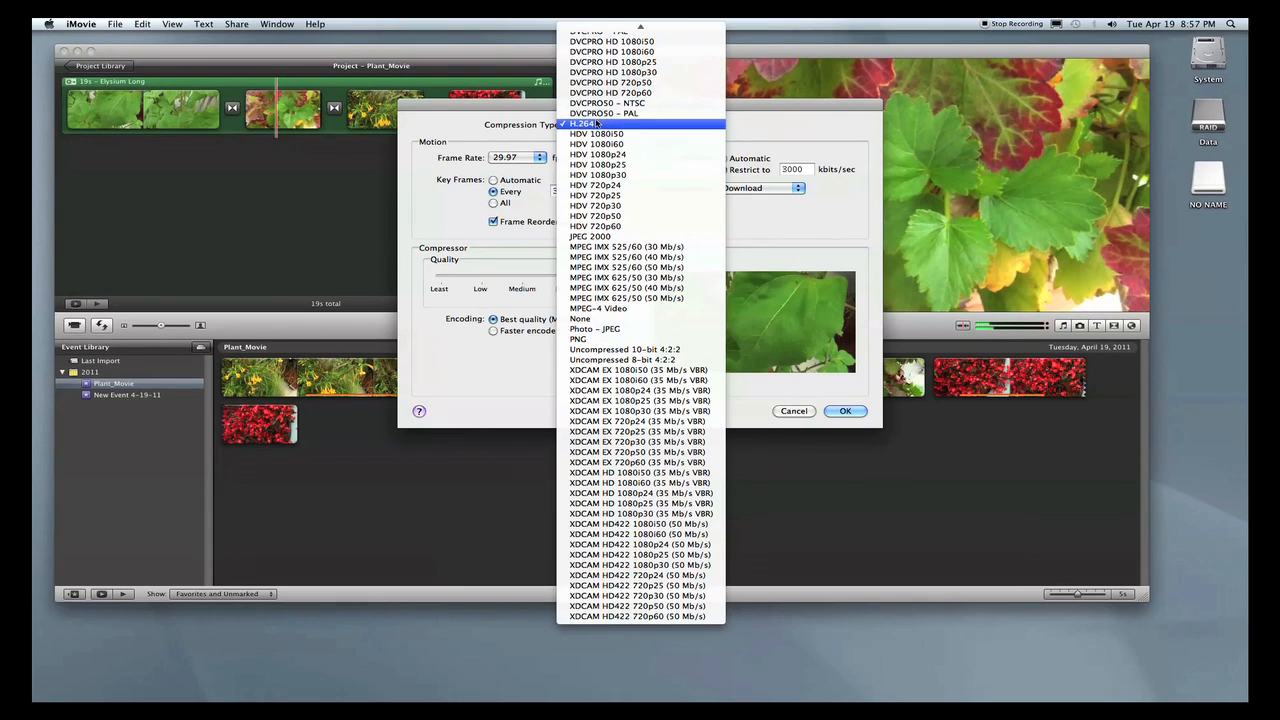
left_click(597, 124)
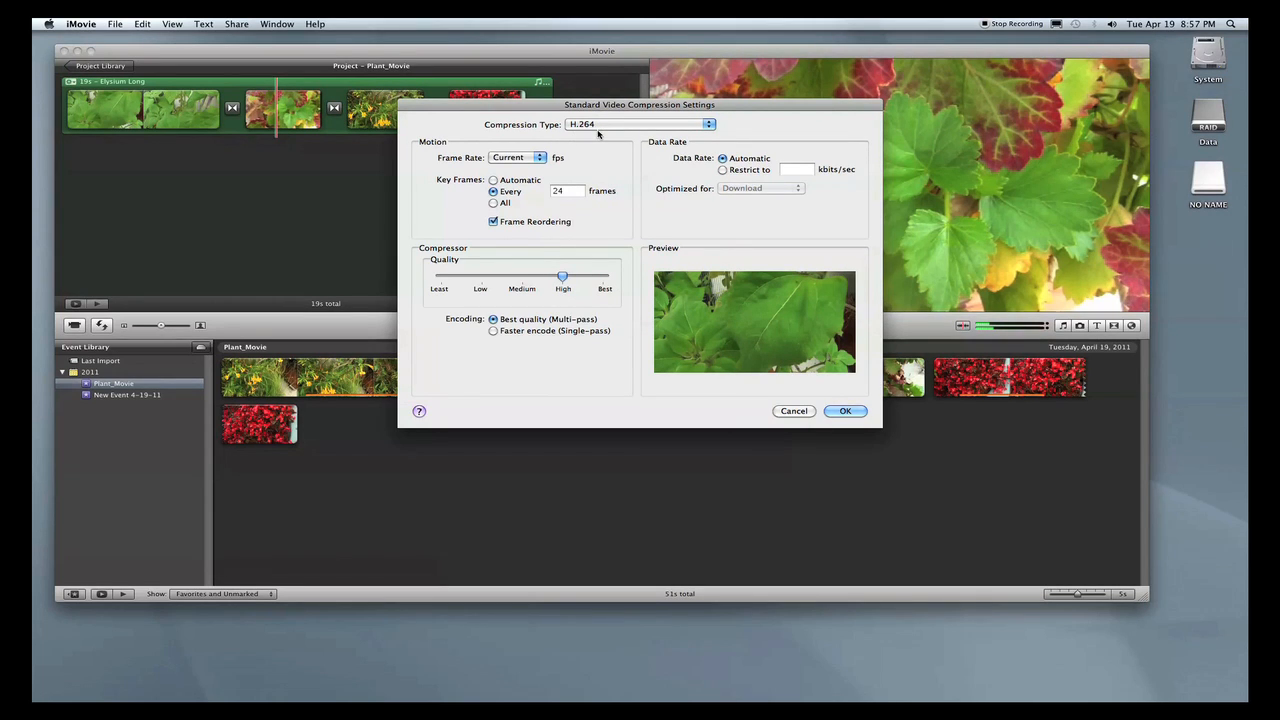
left_click(526, 158)
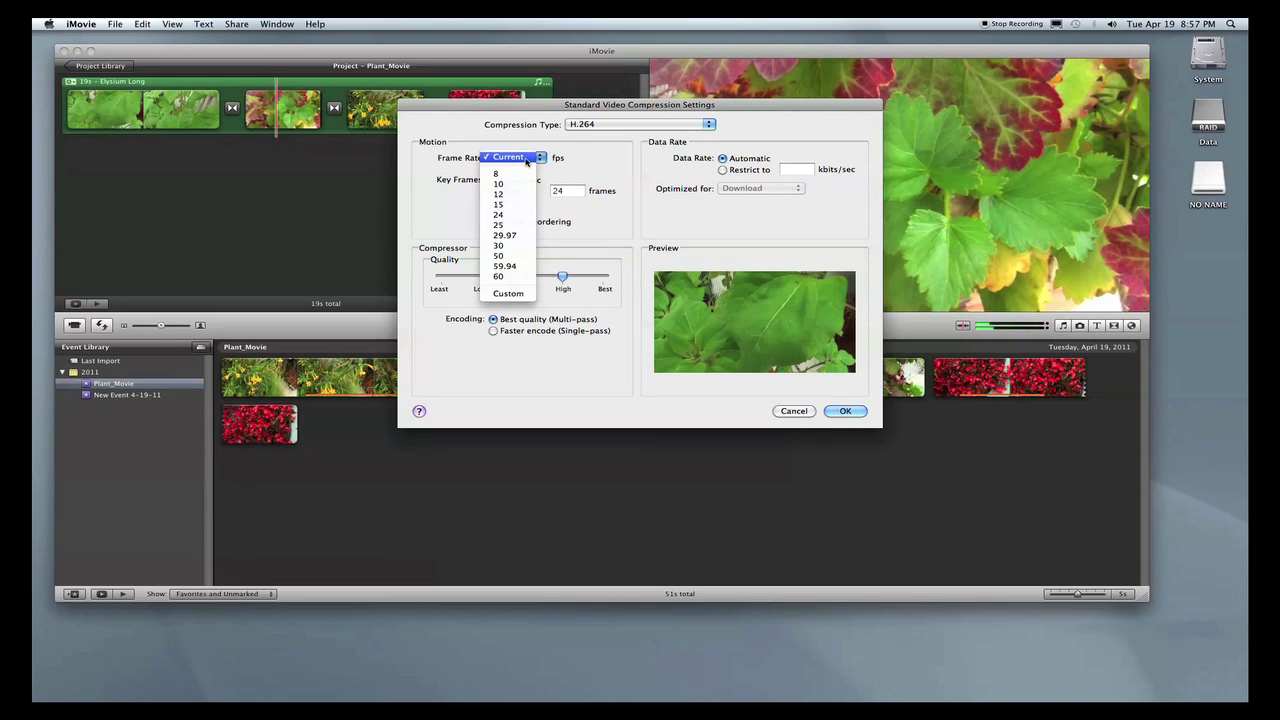
left_click(519, 237)
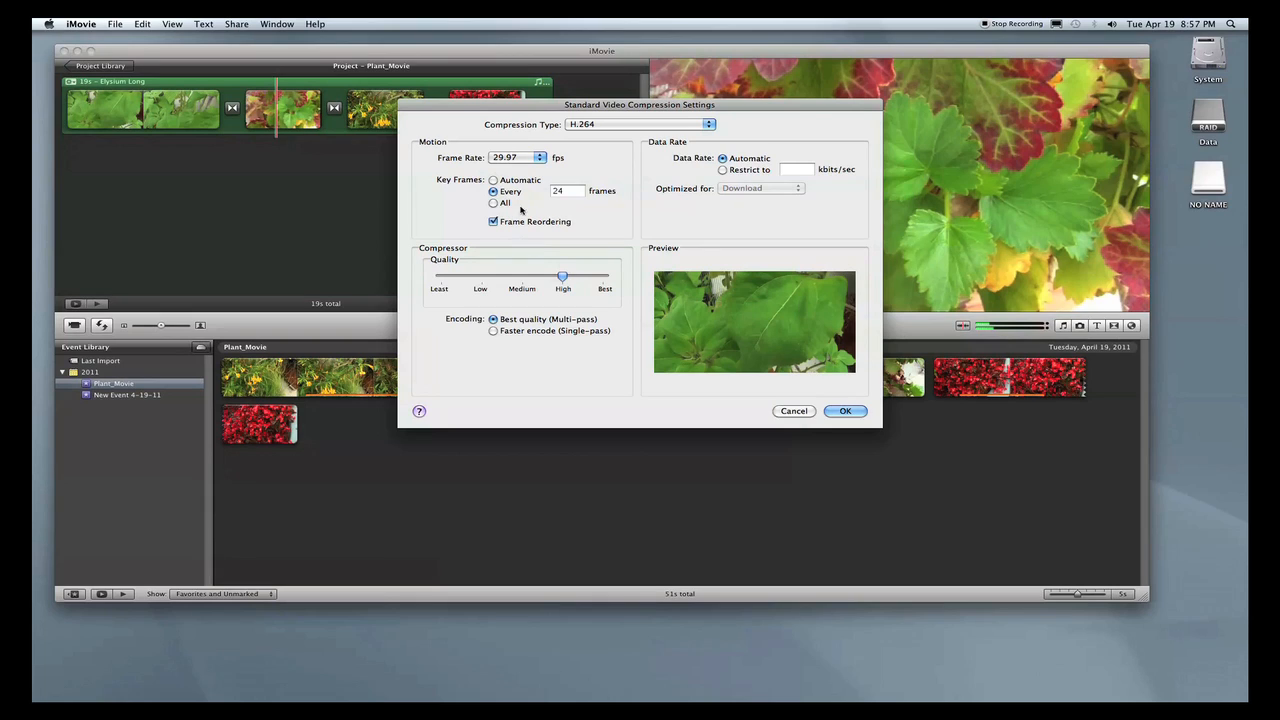
left_click(572, 192)
type("0")
left_click(722, 170)
left_click(797, 170)
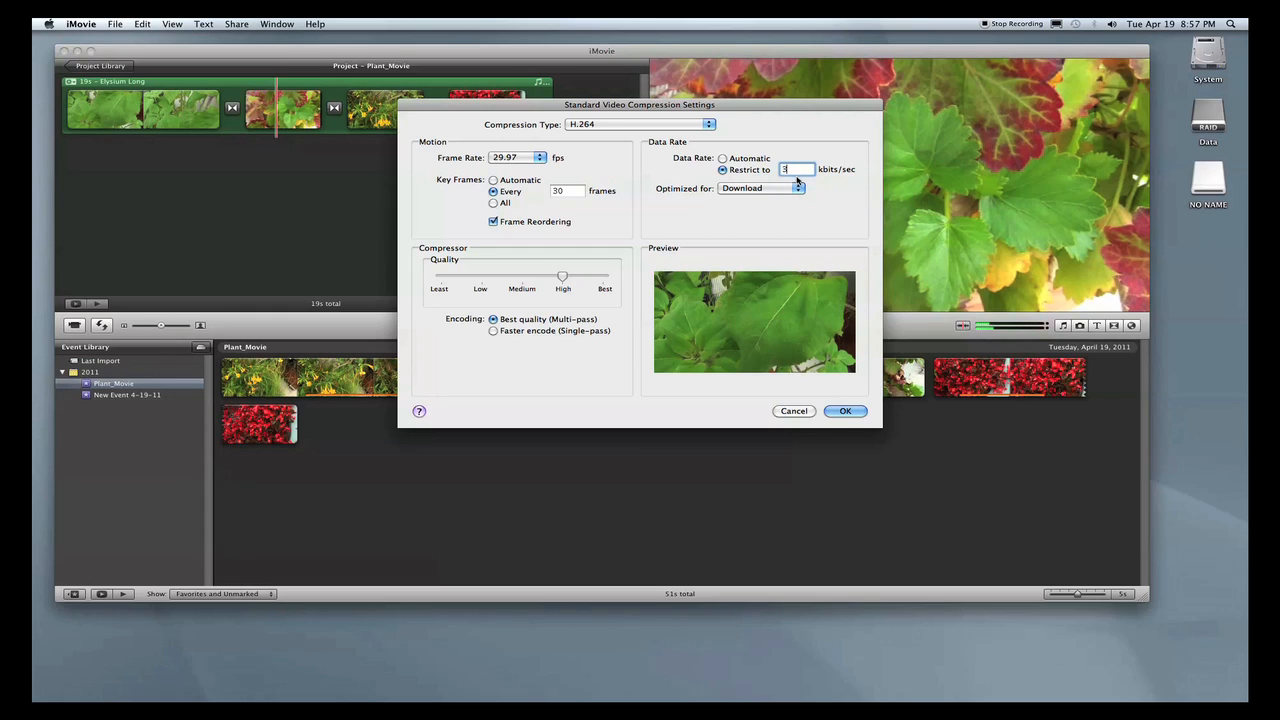
type("3000")
left_click(845, 410)
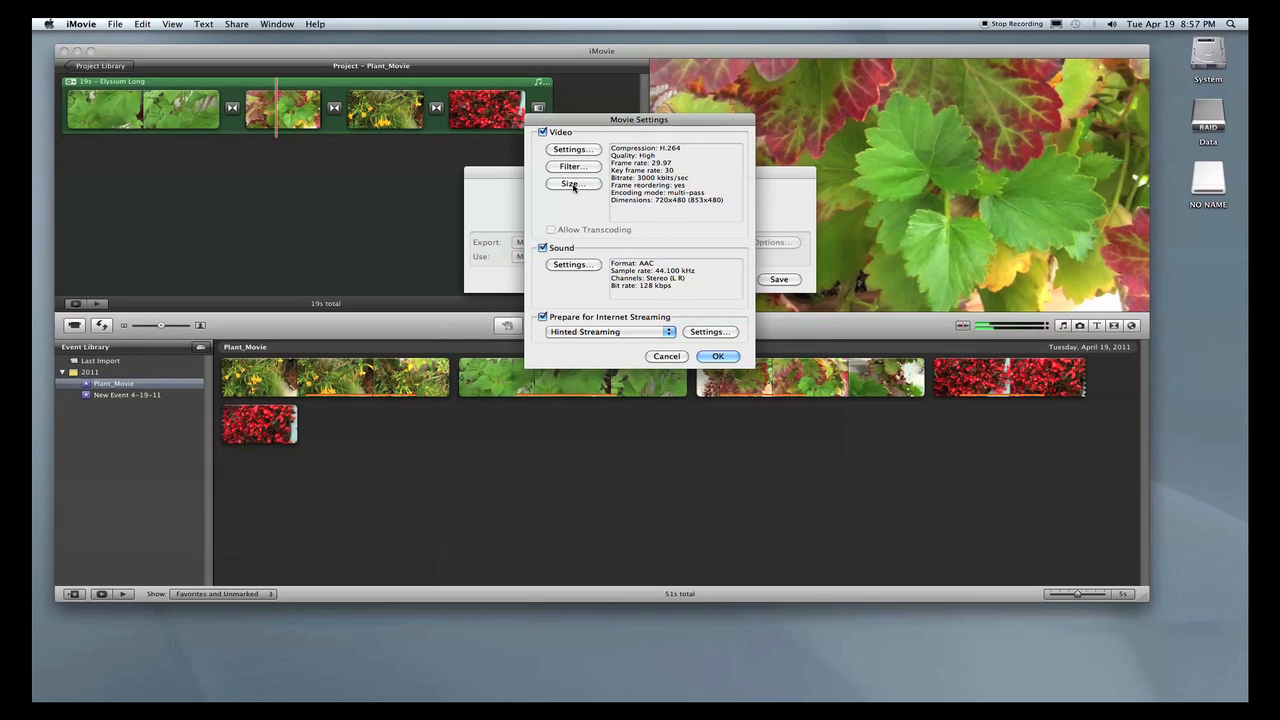
left_click(574, 186)
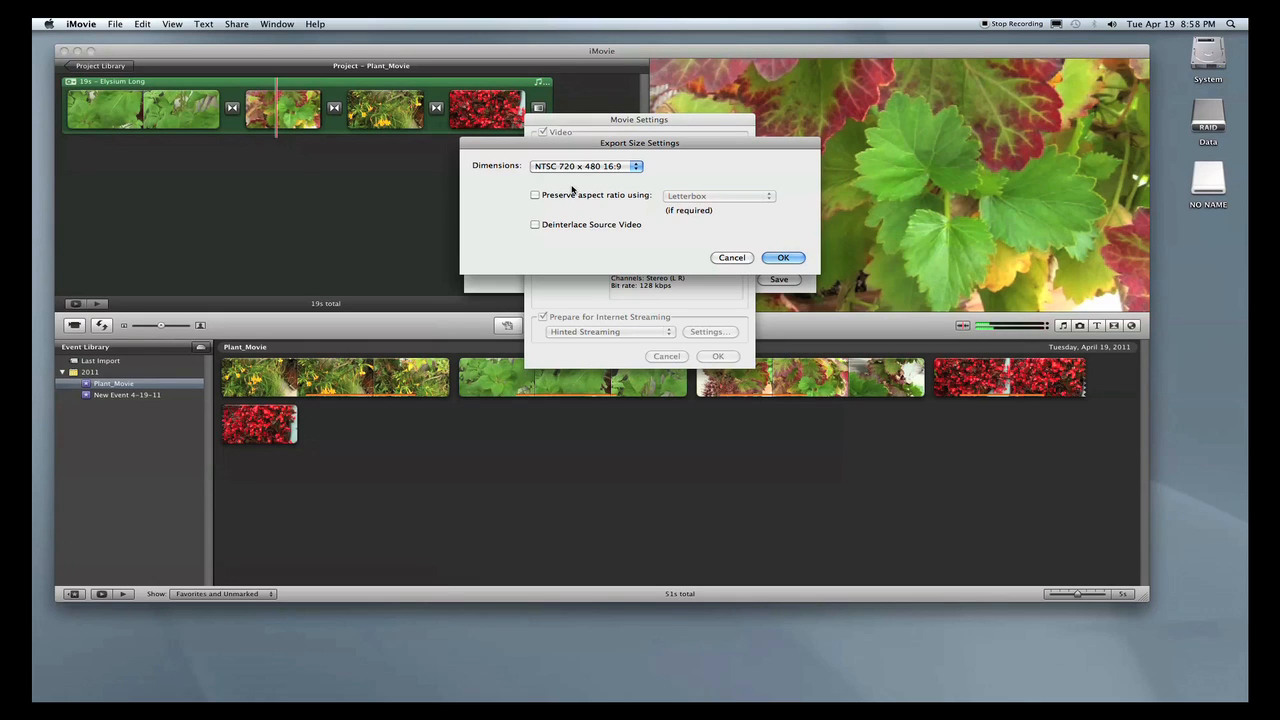
Keep the export dimensions at NTSC 720 x 480 16:9 and confirm the size
left_click(585, 166)
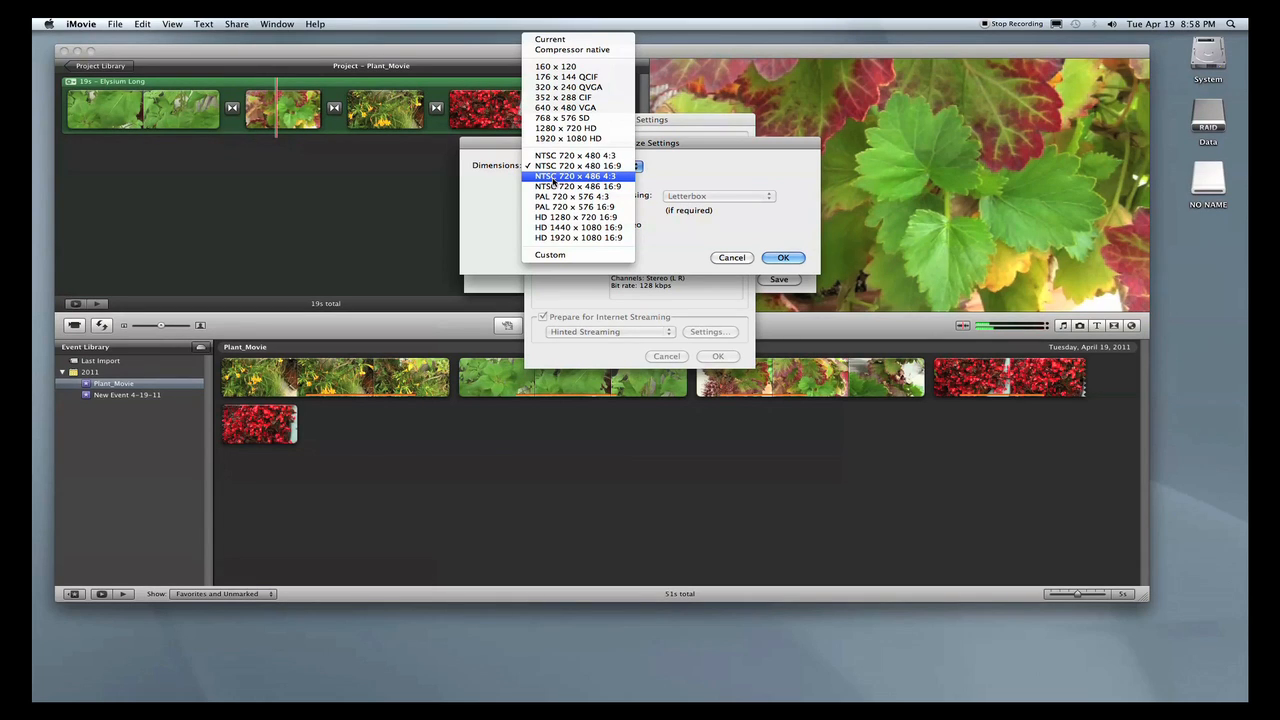
left_click(551, 168)
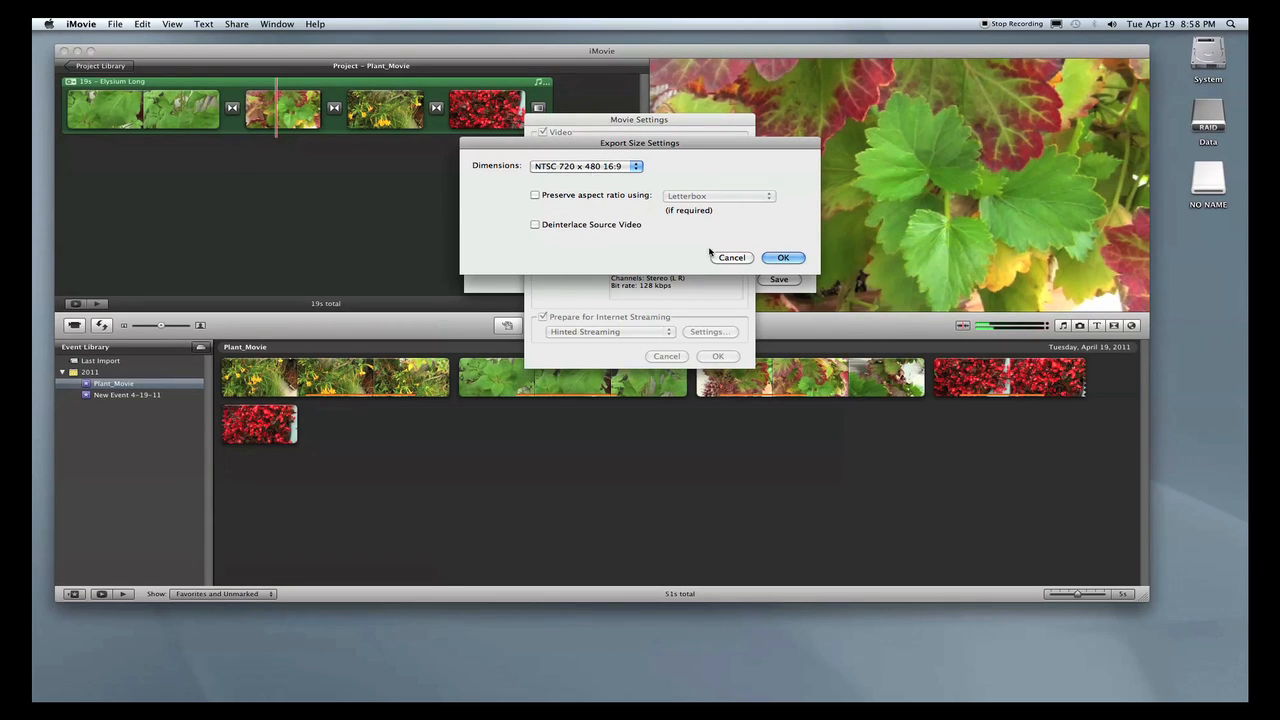
left_click(784, 258)
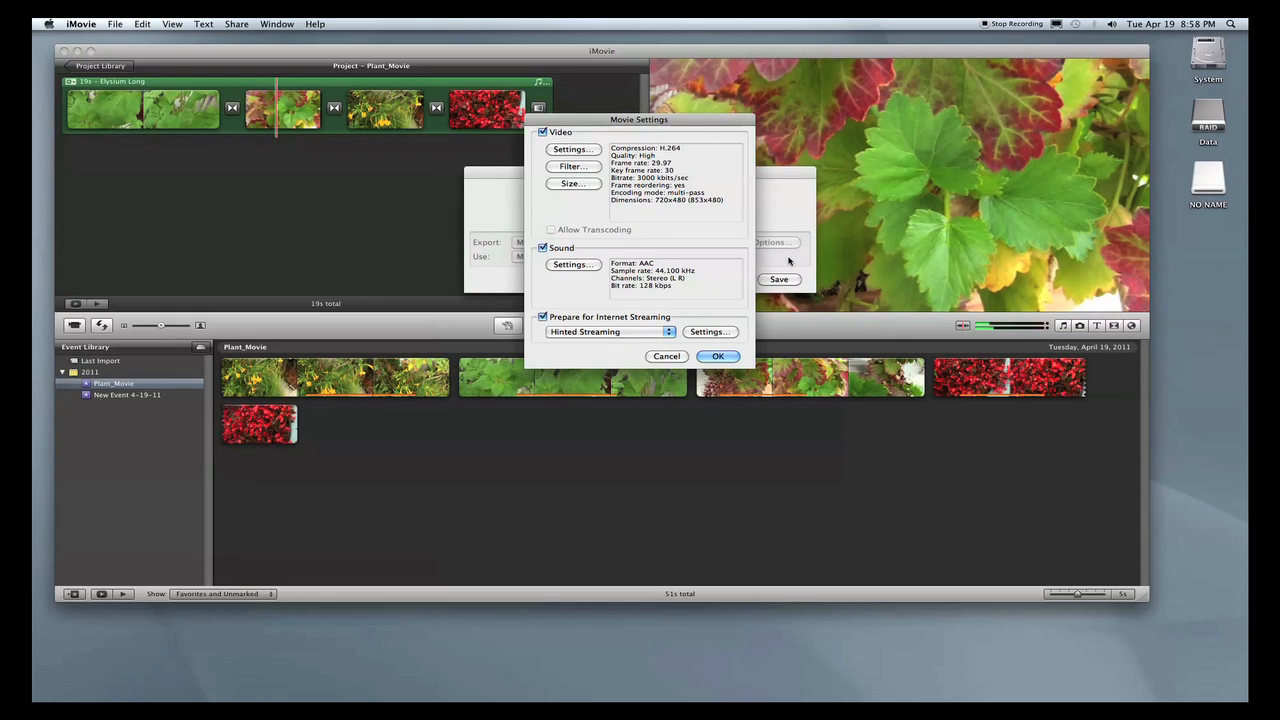
Keep the export audio as AAC, stereo, 44.100 kHz and accept the sound settings
left_click(577, 266)
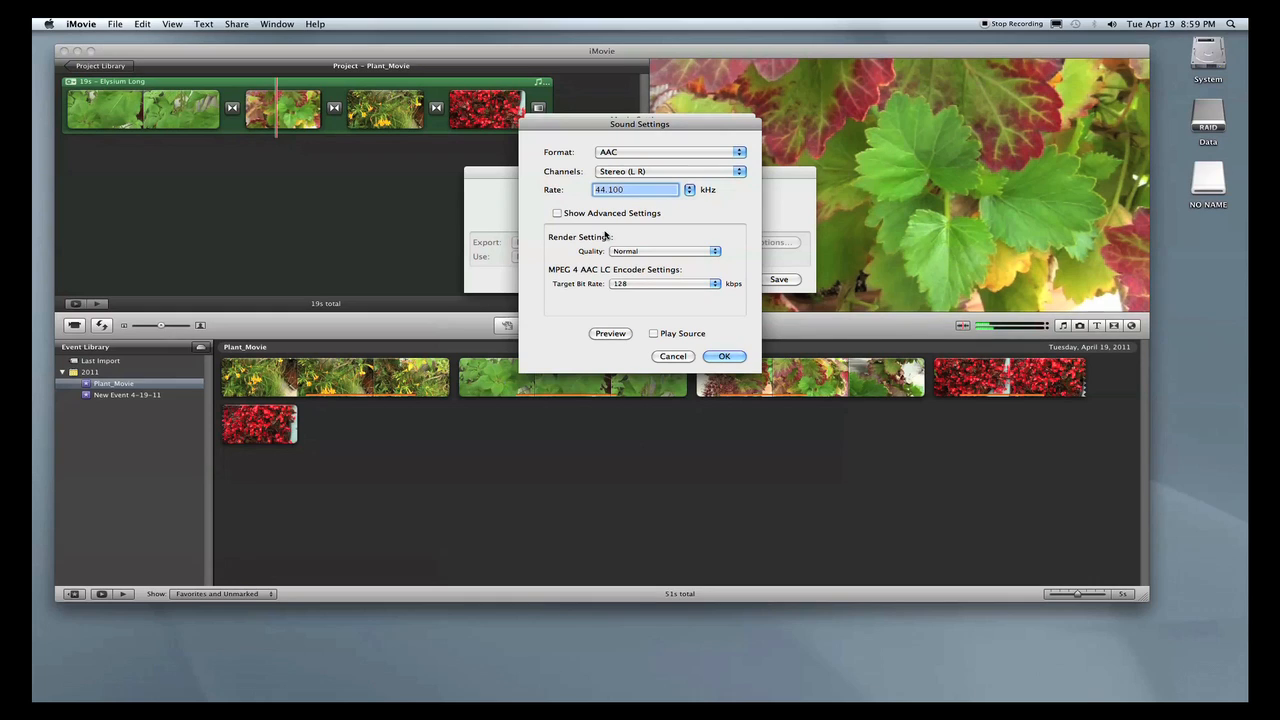
left_click(633, 153)
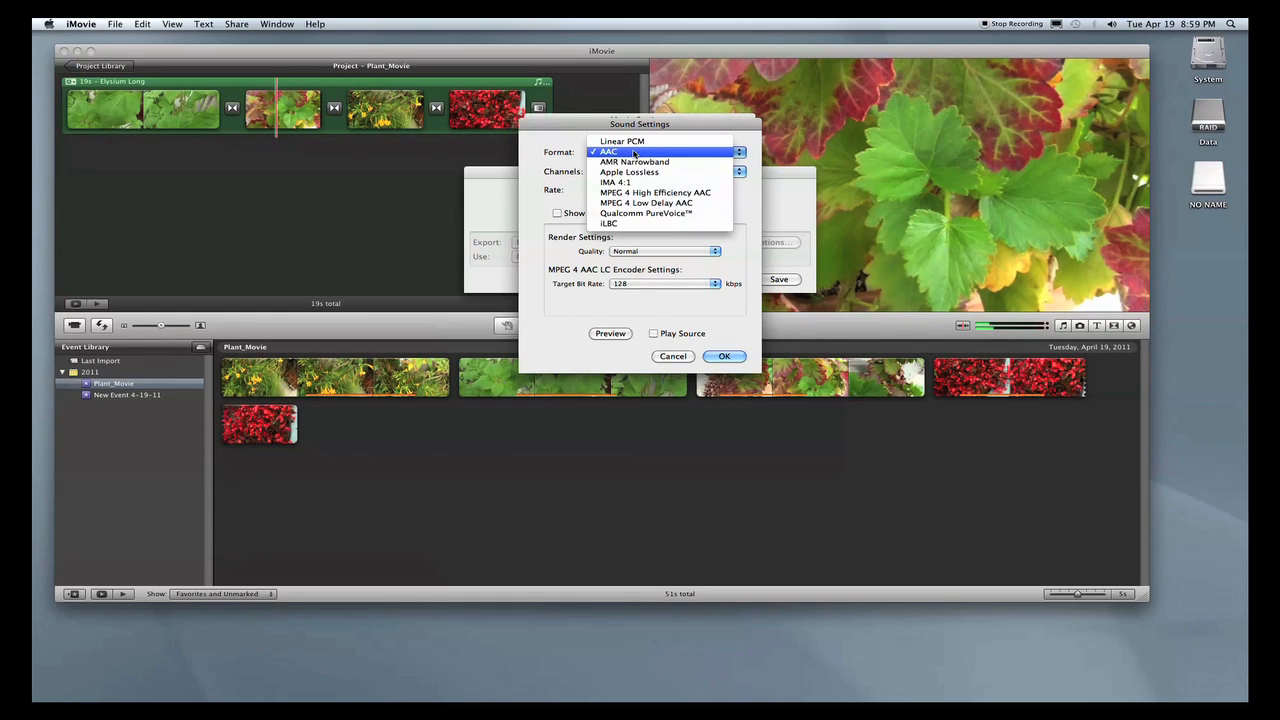
left_click(632, 154)
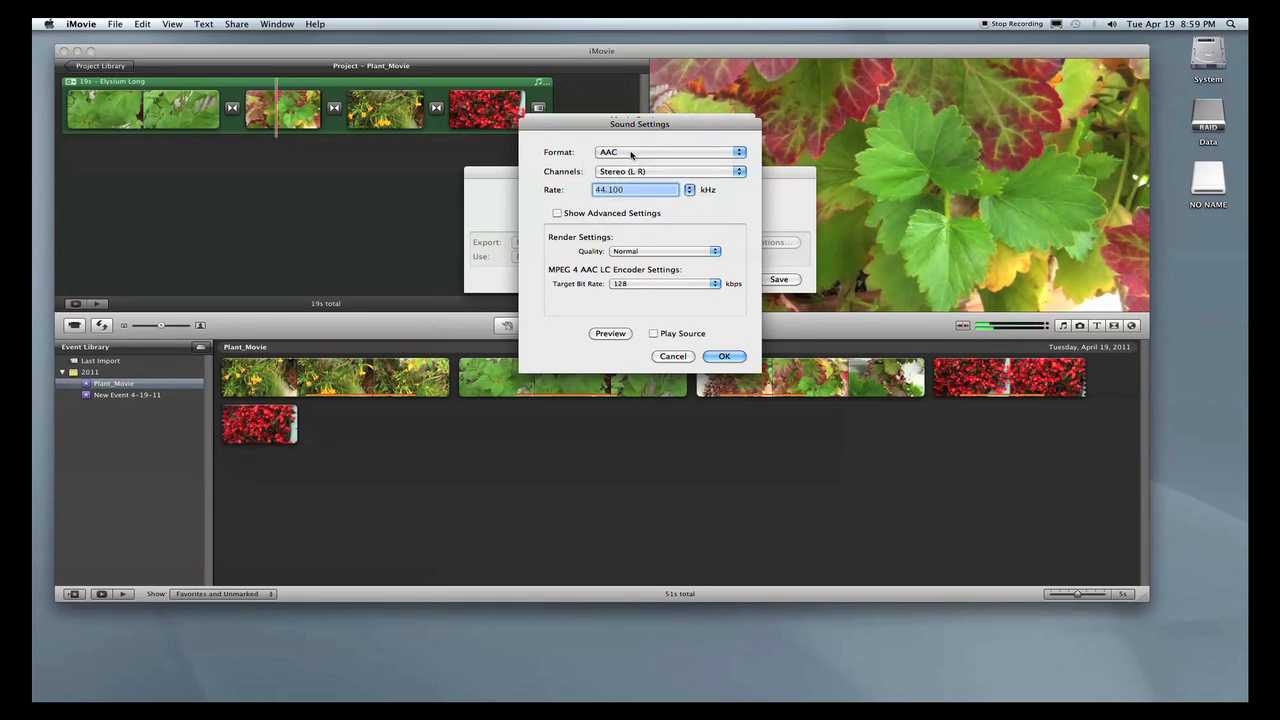
left_click(604, 172)
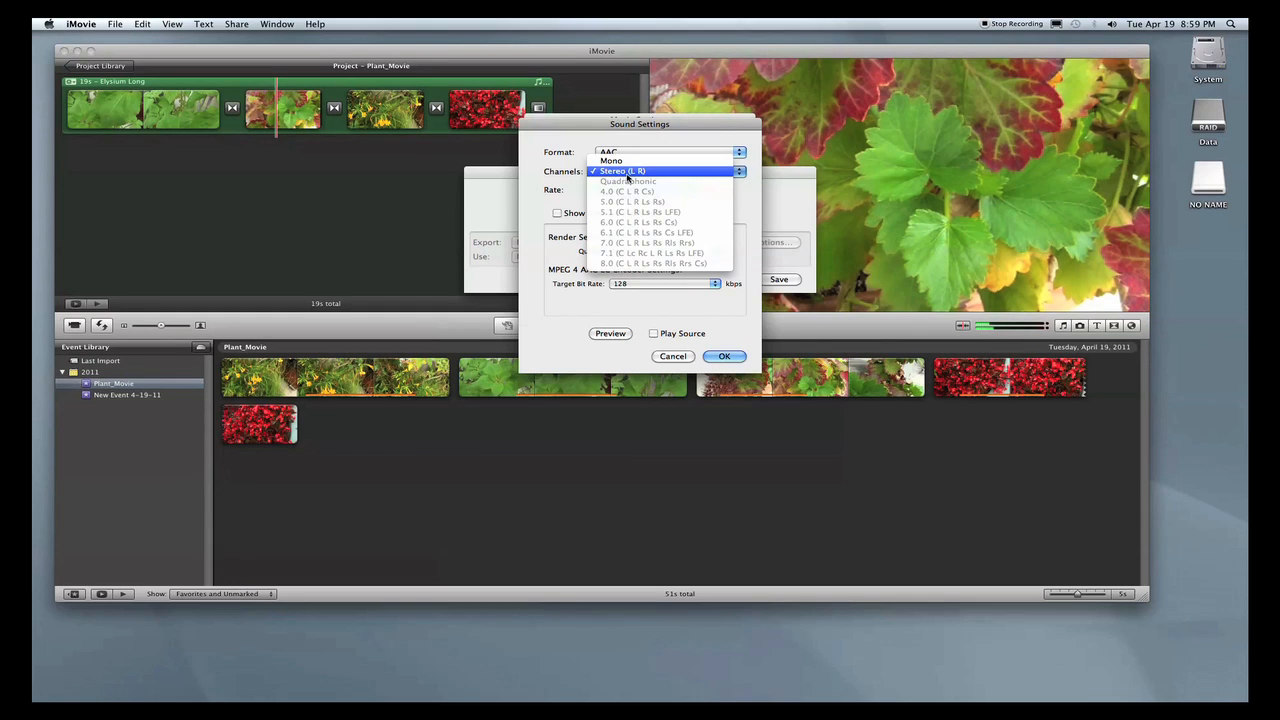
left_click(625, 172)
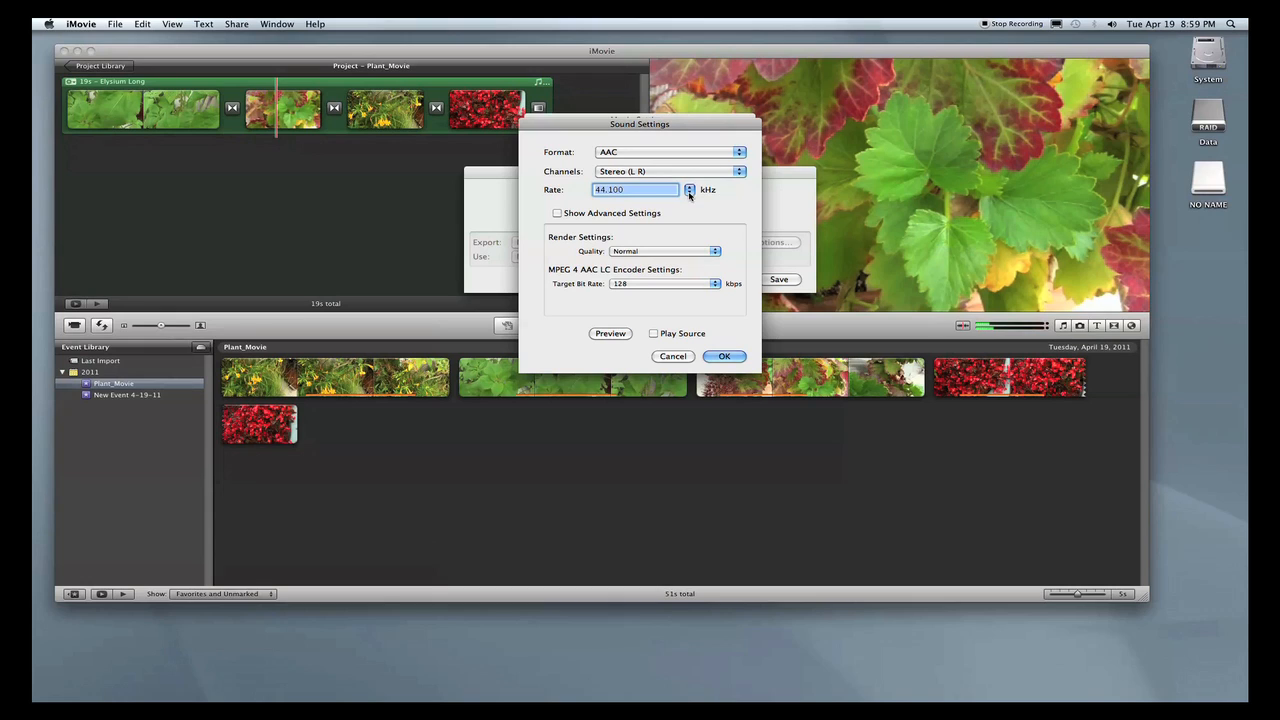
left_click(689, 190)
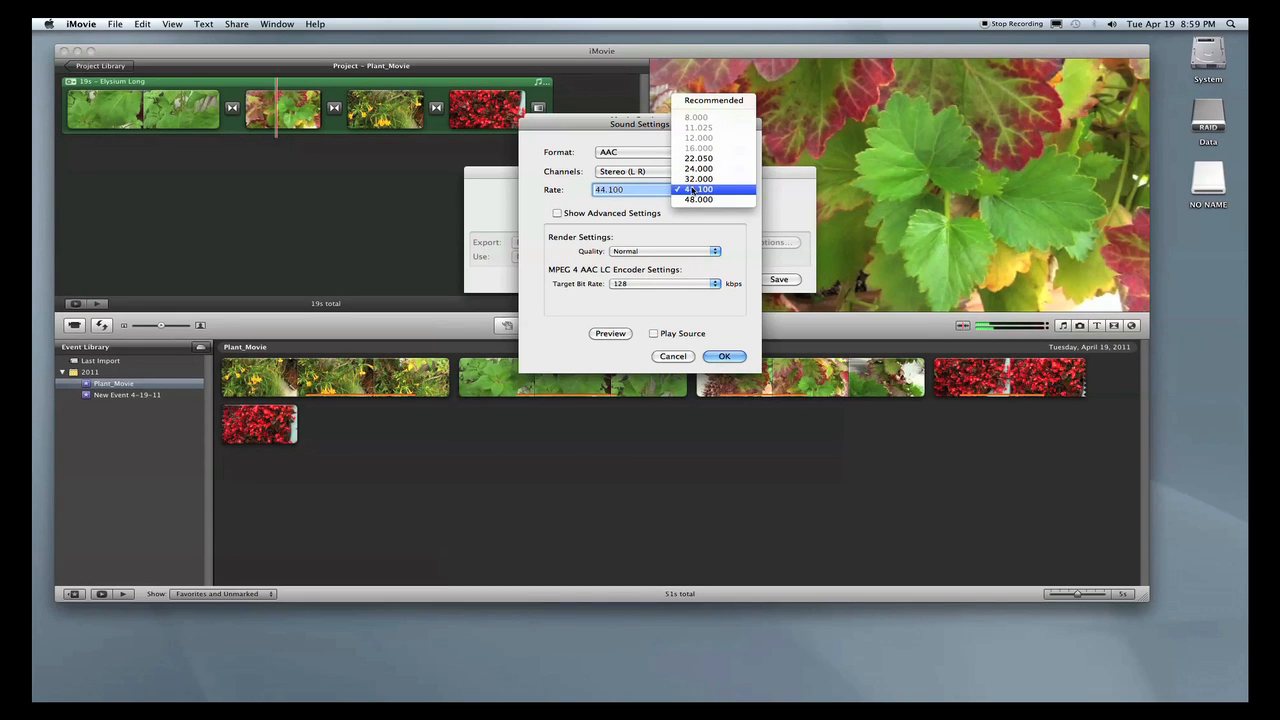
left_click(698, 189)
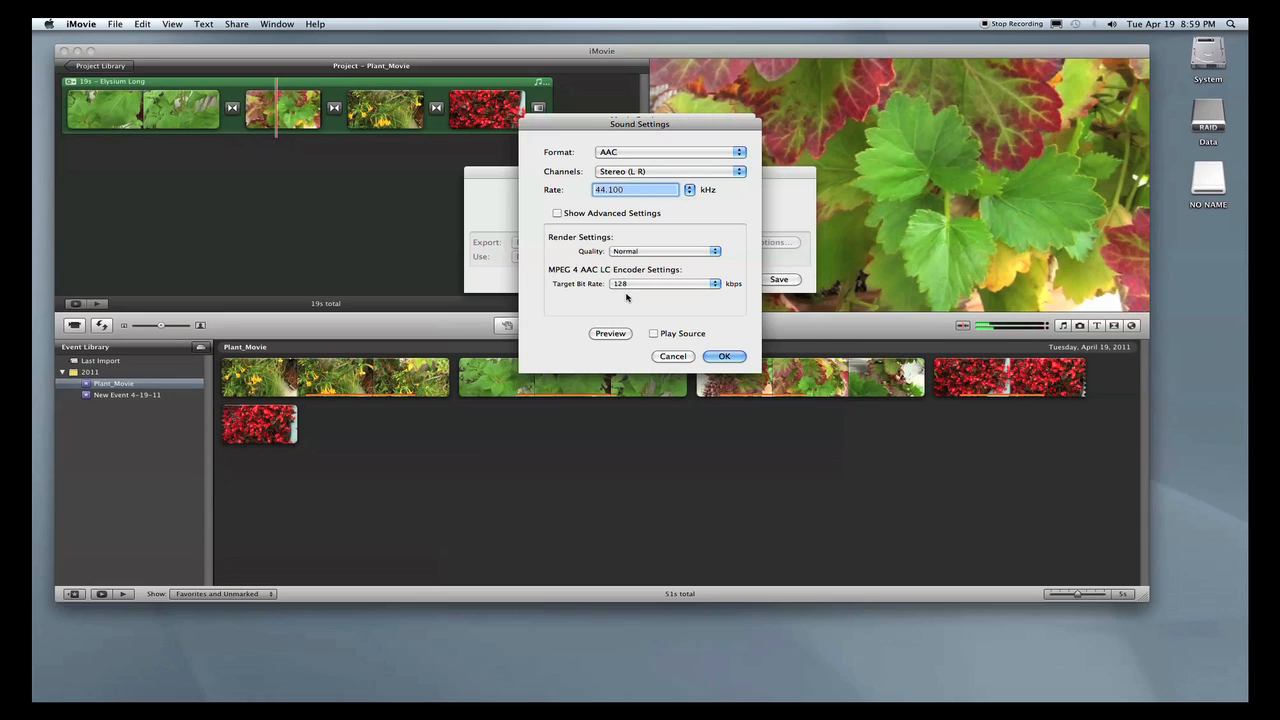
left_click(728, 357)
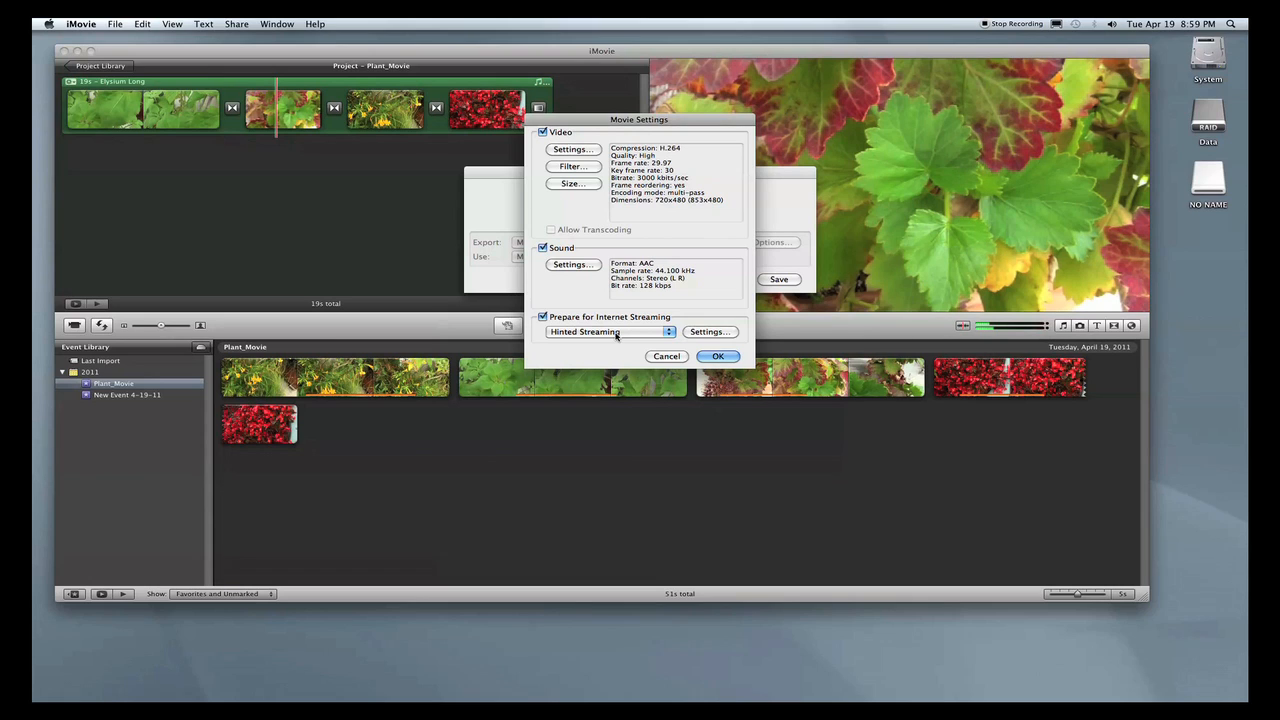
Keep Hinted Streaming, accept the movie settings and save the export to the Desktop
left_click(616, 335)
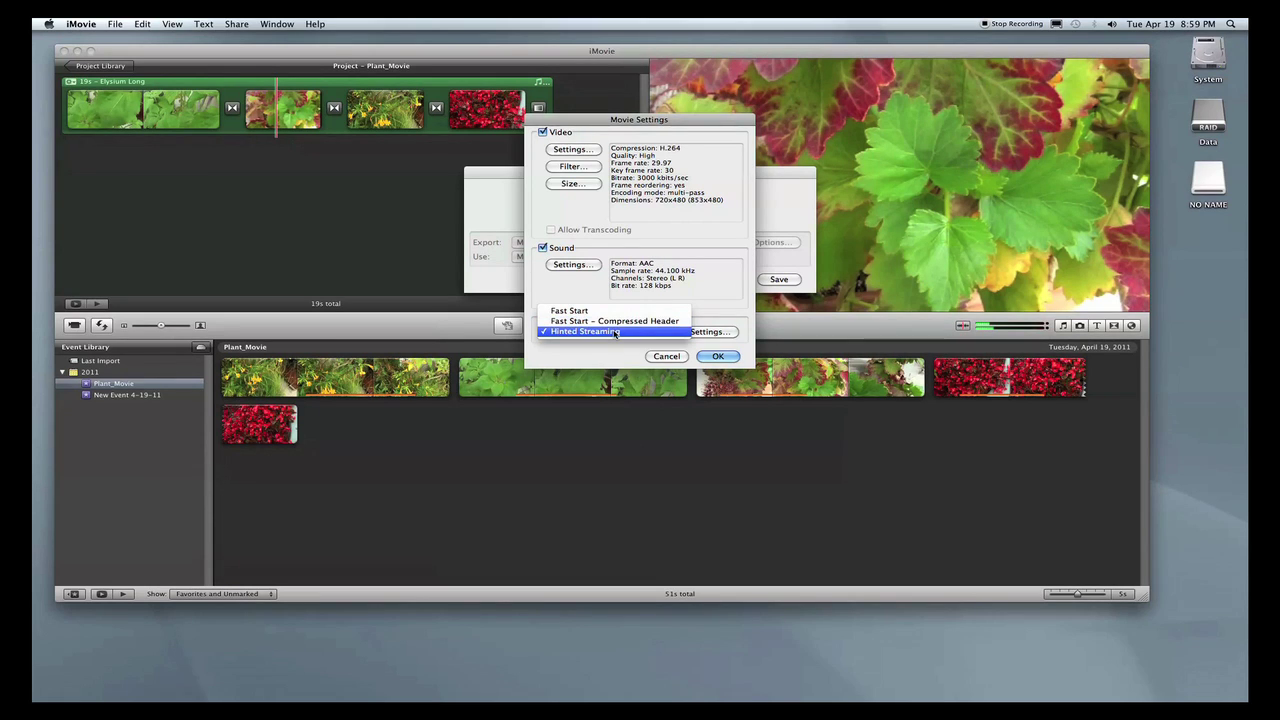
left_click(614, 333)
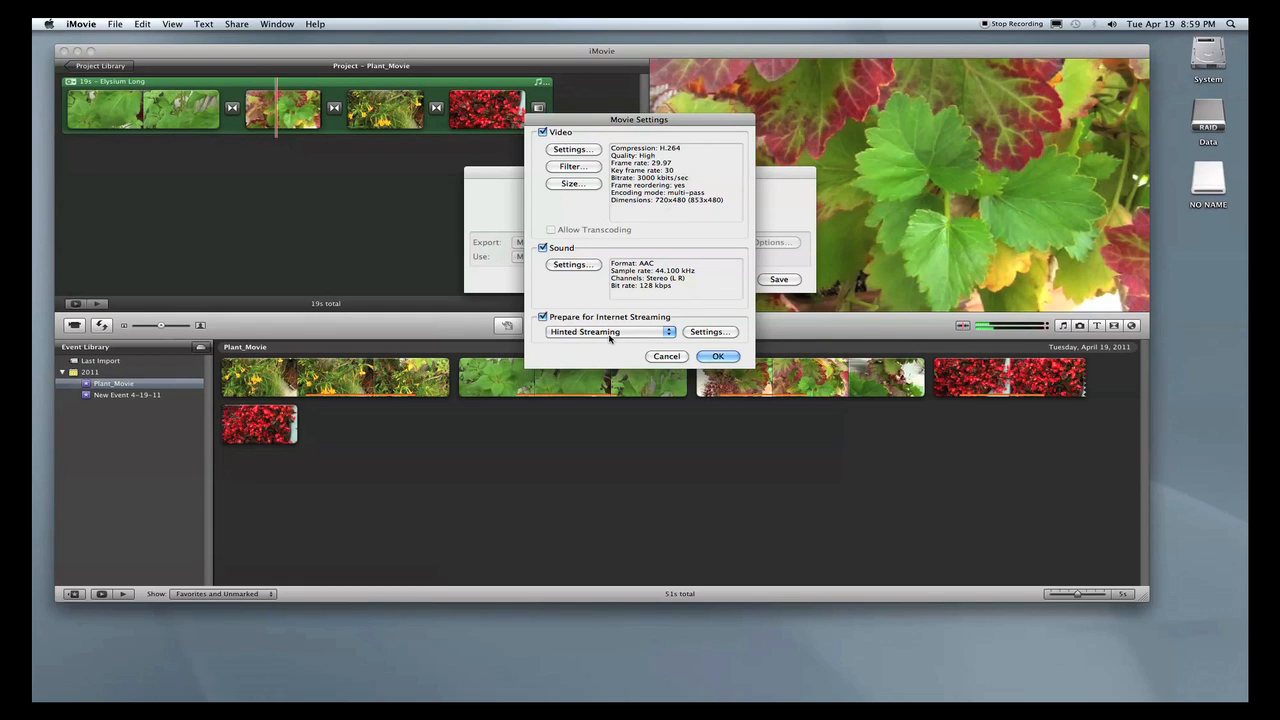
left_click(716, 357)
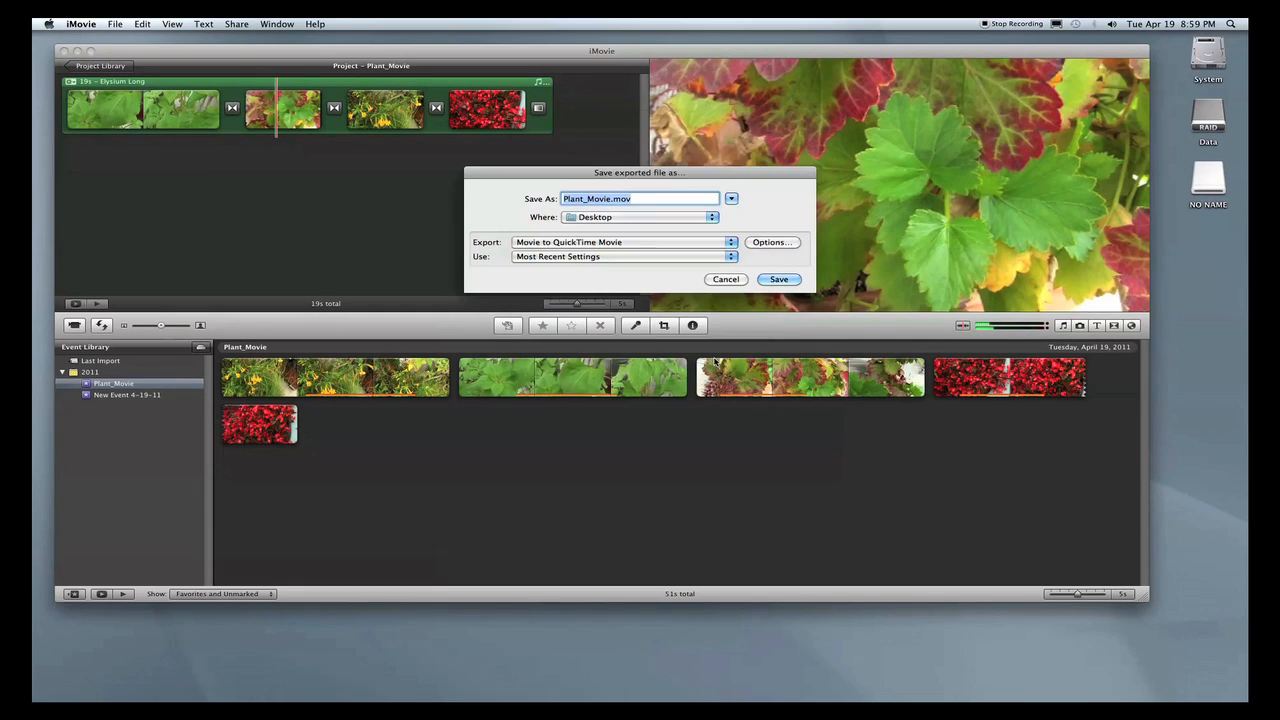
left_click(779, 279)
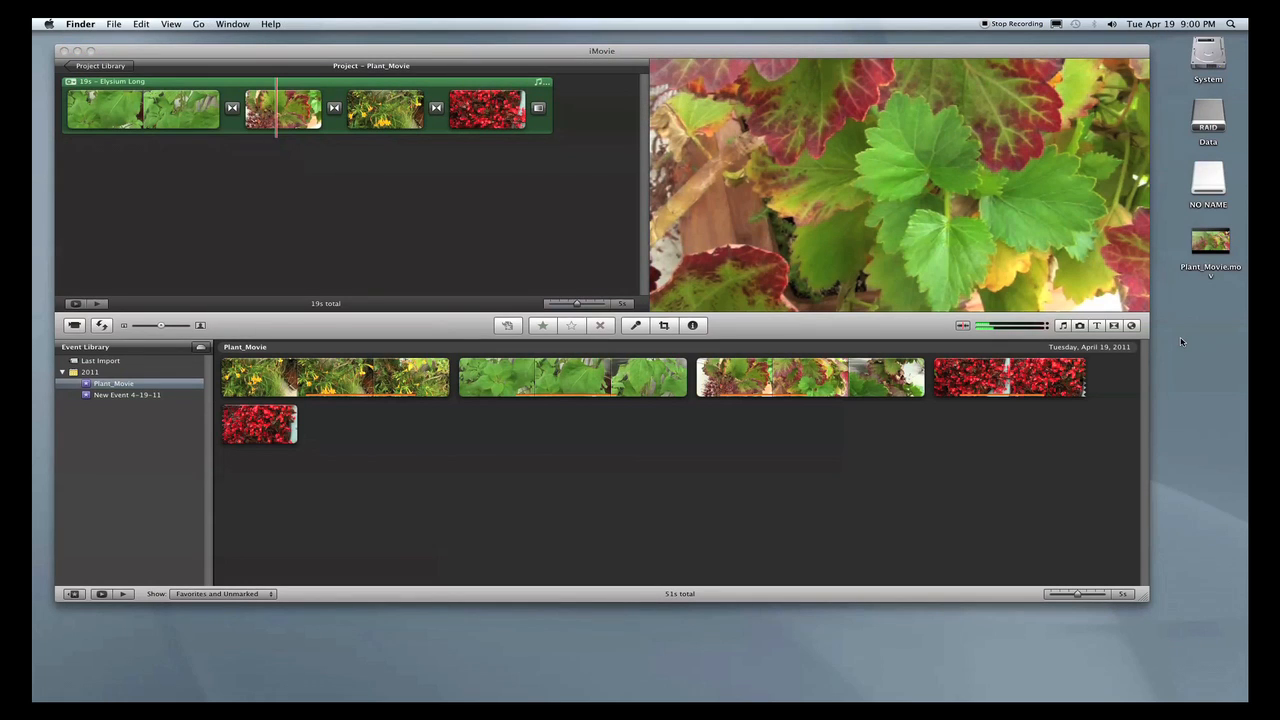
Close the iMovie window and launch the exported Plant_Movie.mov from the Desktop
mouse_move(1210, 243)
left_click(64, 51)
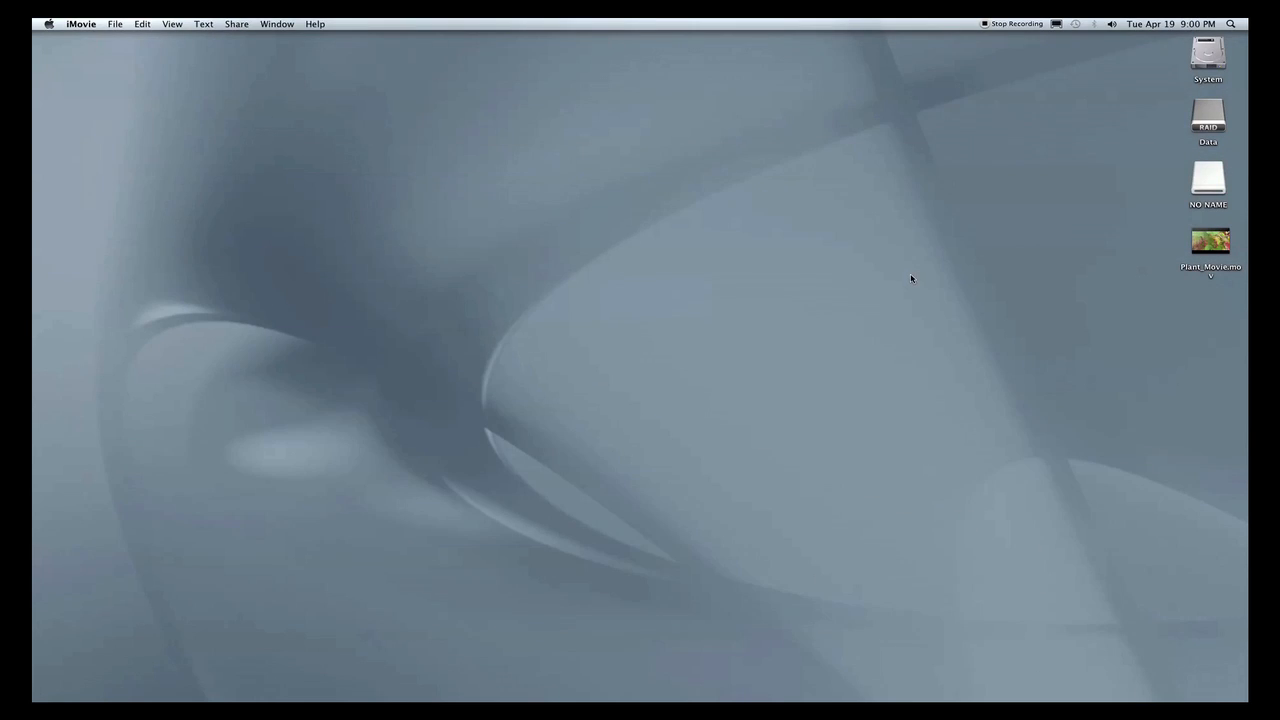
double_click(1210, 245)
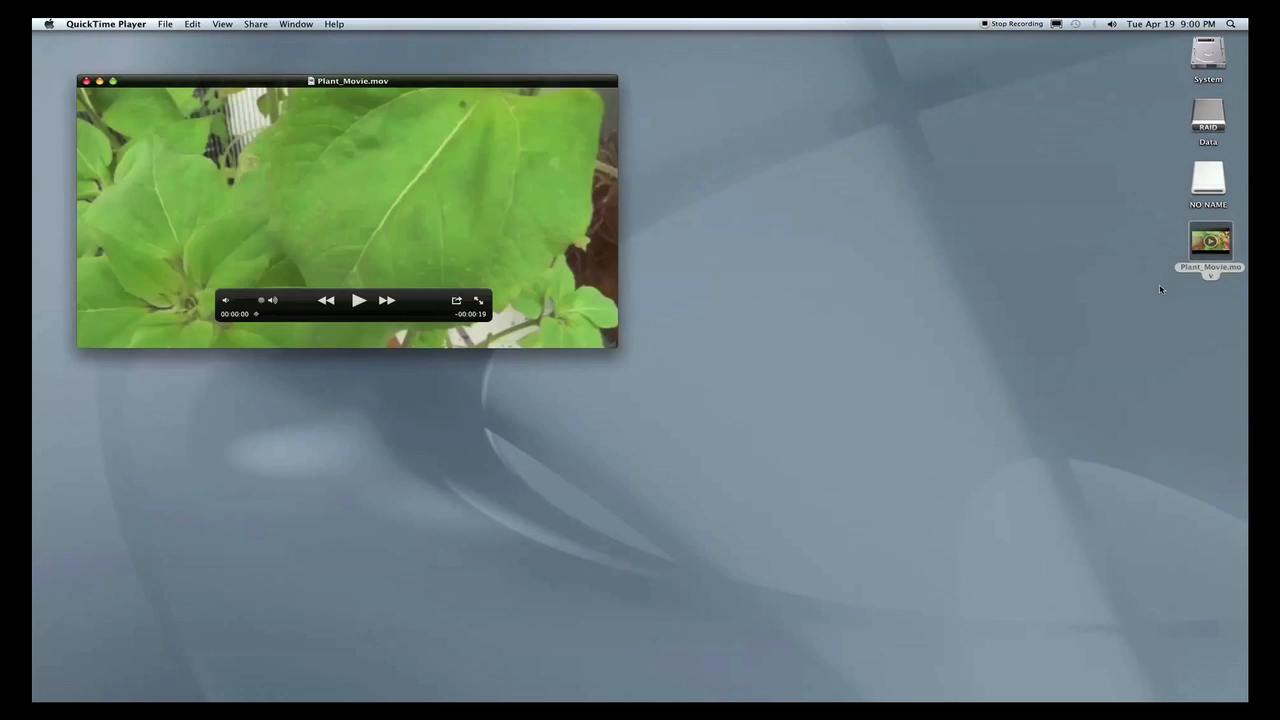
Play Plant_Movie.mov in QuickTime Player for a few seconds, then pause it
key("space")
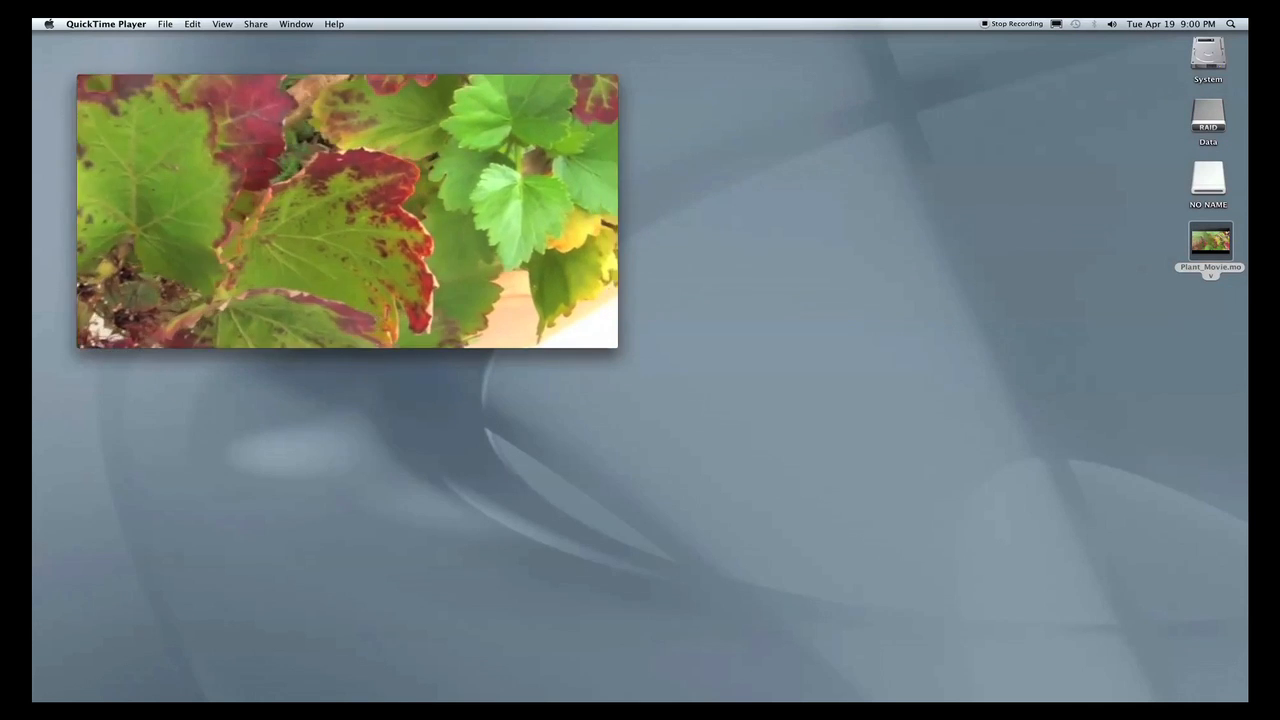
key("space")
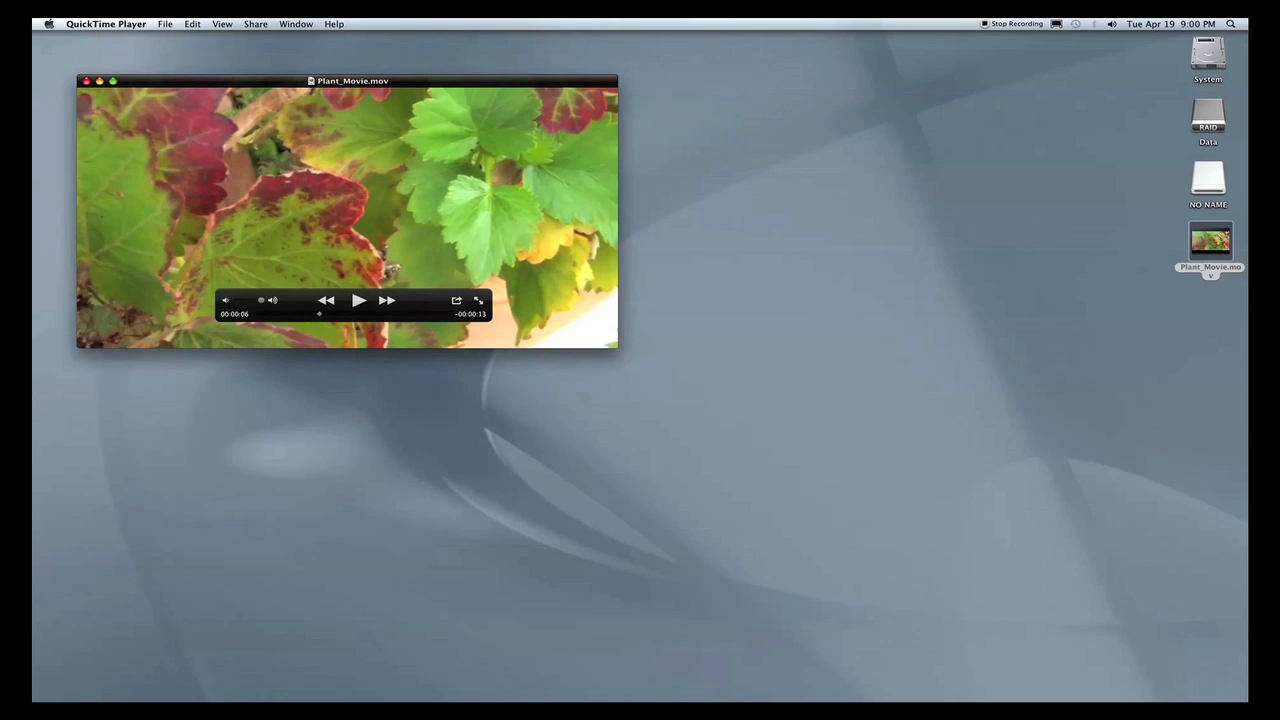